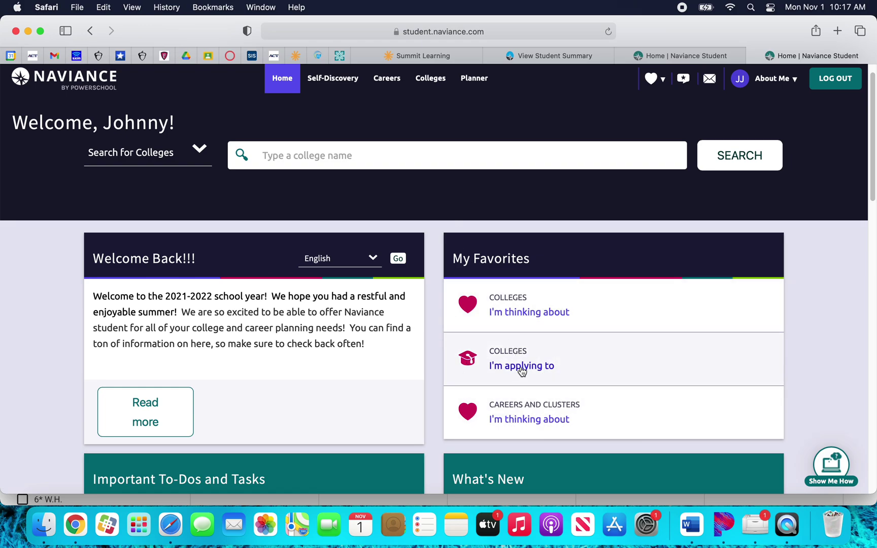
# Open the Colleges I'm applying to list under My Favorites, showing the Match Accounts banner
pyautogui.click(520, 368)
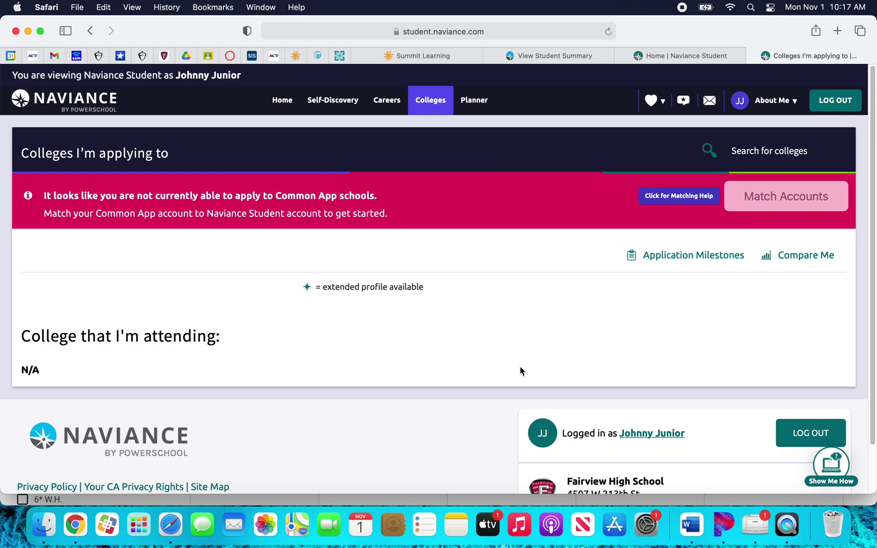